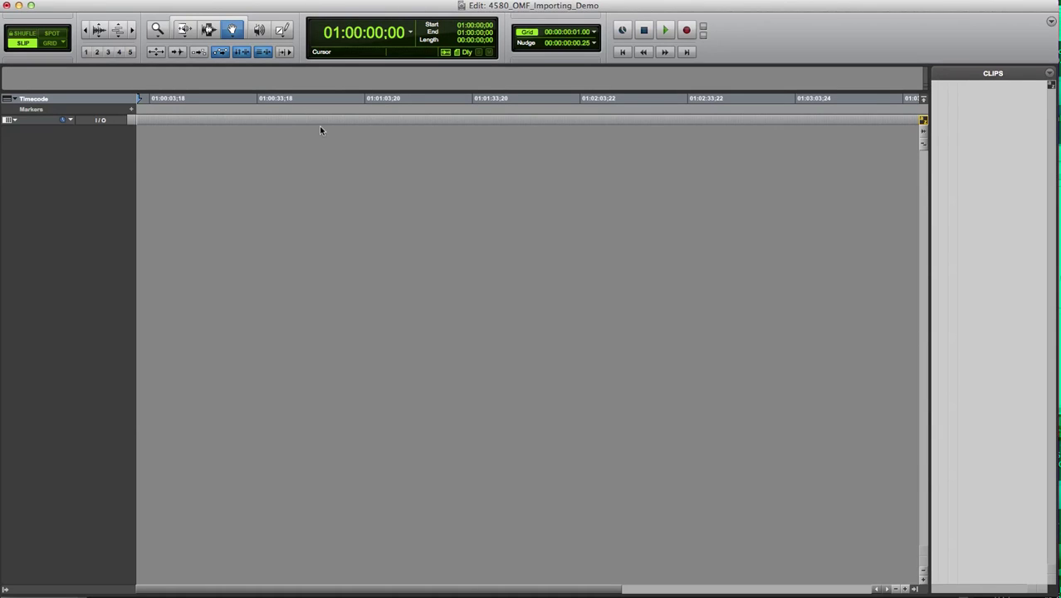
# - Open Session Setup (Cmd+2) to confirm 48 kHz, 16 Bit, BWF and 29.97 DF timecode
pyautogui.press('super+2')
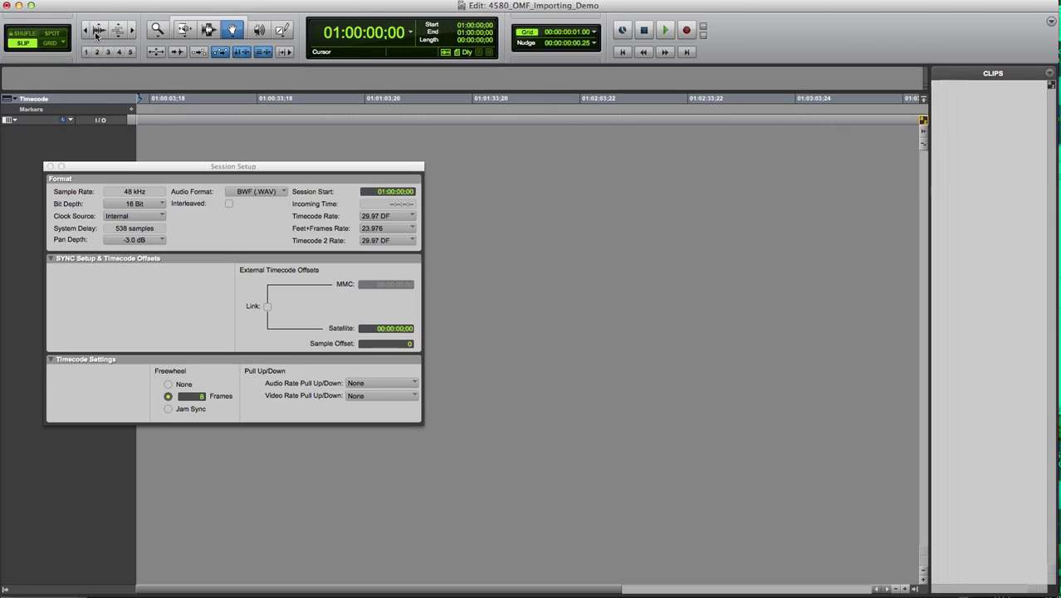
# - Start Import Session Data and choose Sample_OMF.aaf from the Desktop's _Sample_OMF folder
pyautogui.click(91, 0)
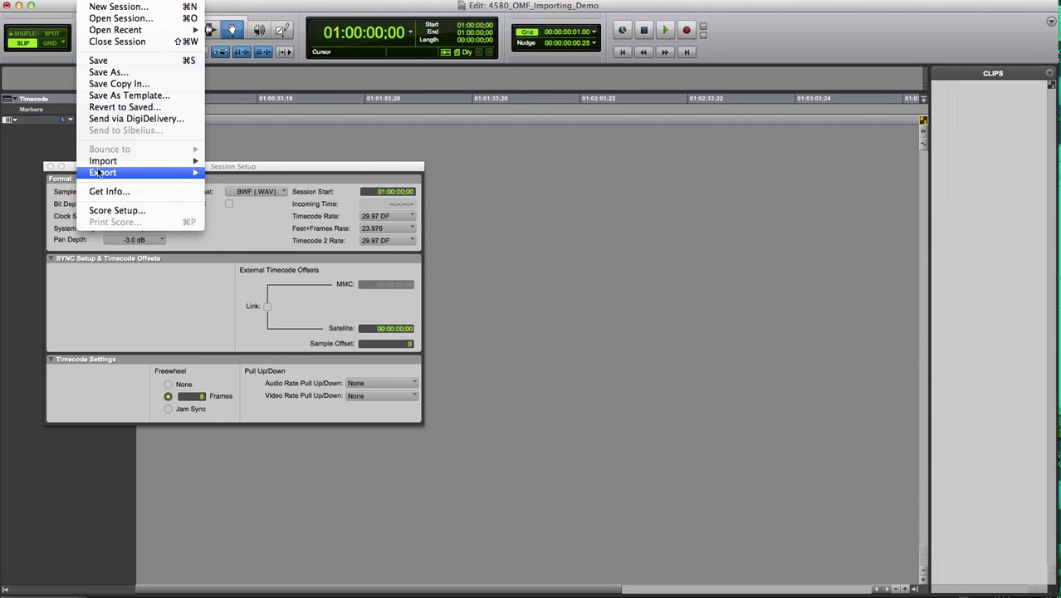
pyautogui.moveTo(98, 160)
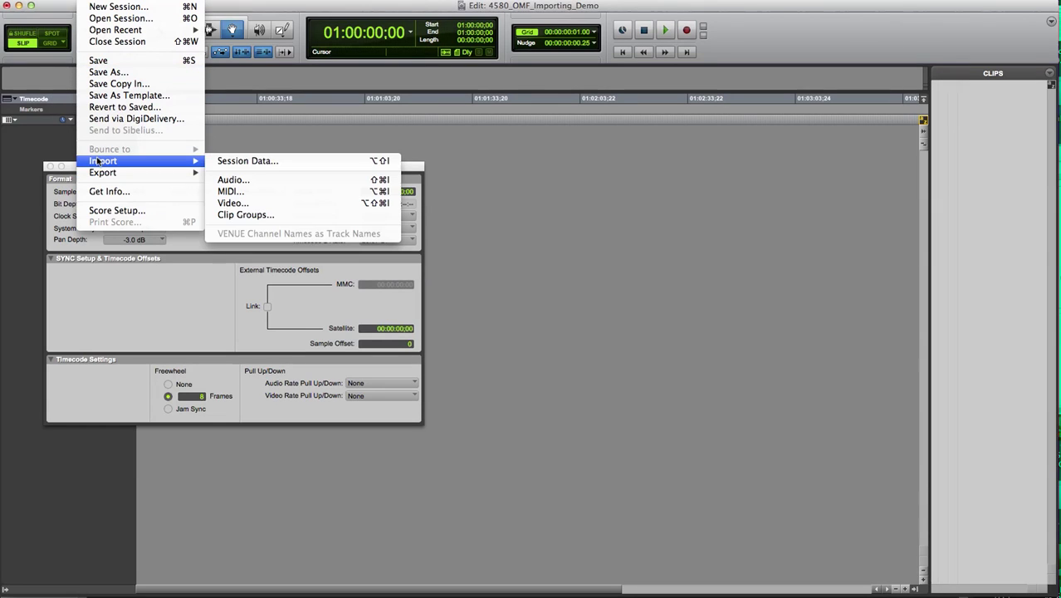
pyautogui.click(241, 161)
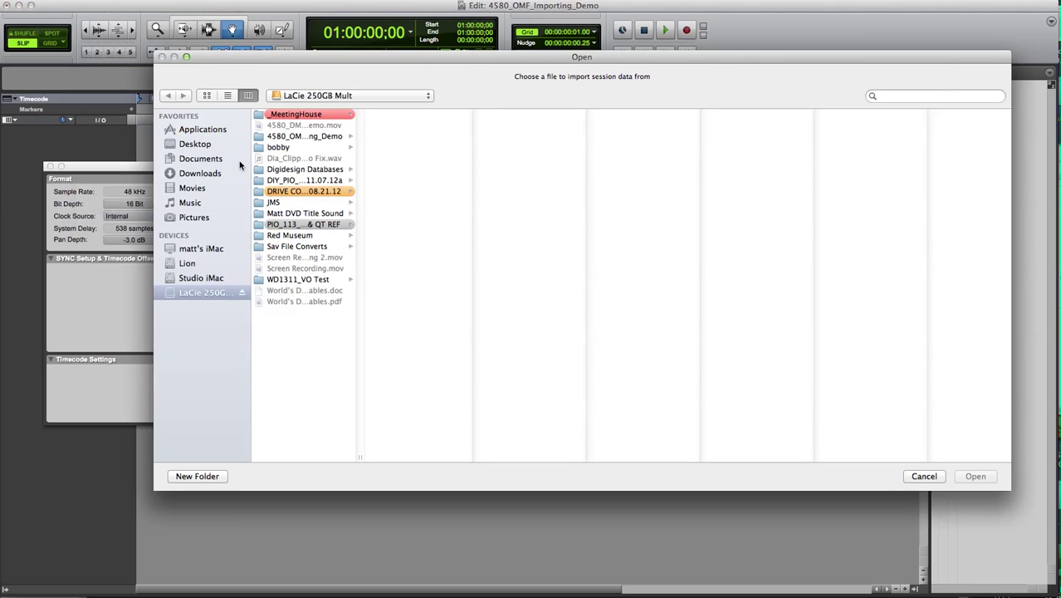
pyautogui.click(195, 145)
pyautogui.click(295, 125)
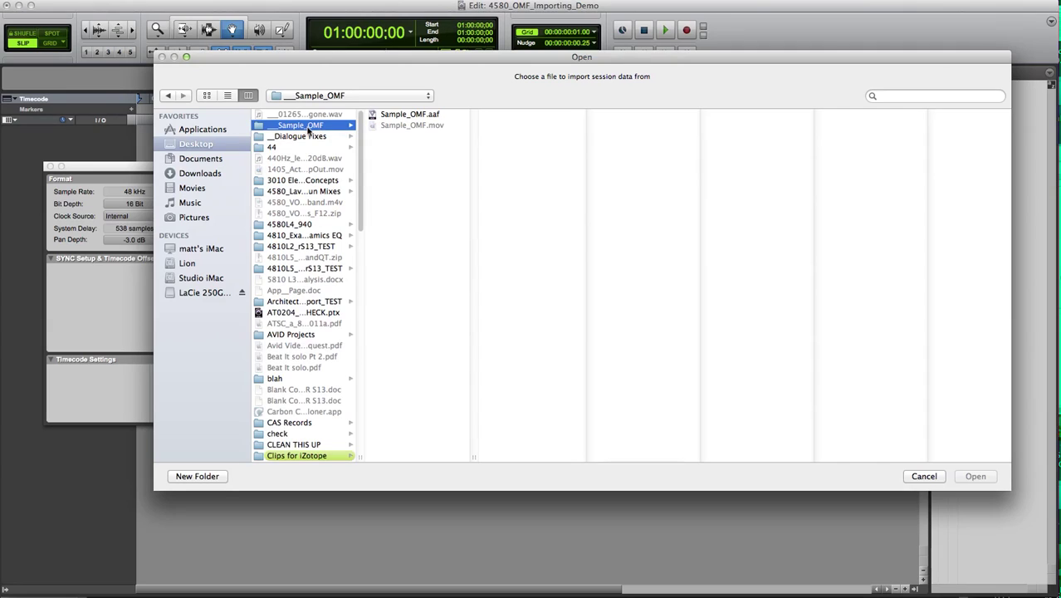
pyautogui.click(401, 116)
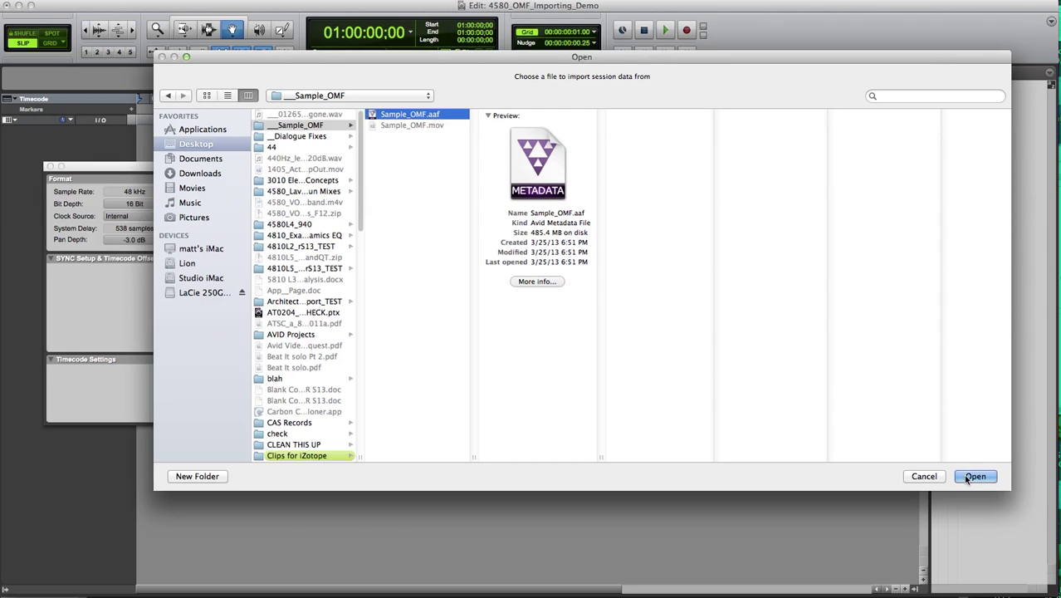
# - Open Sample_OMF.aaf, set audio to Copy from source media, then switch to the Reference Guide
pyautogui.click(973, 476)
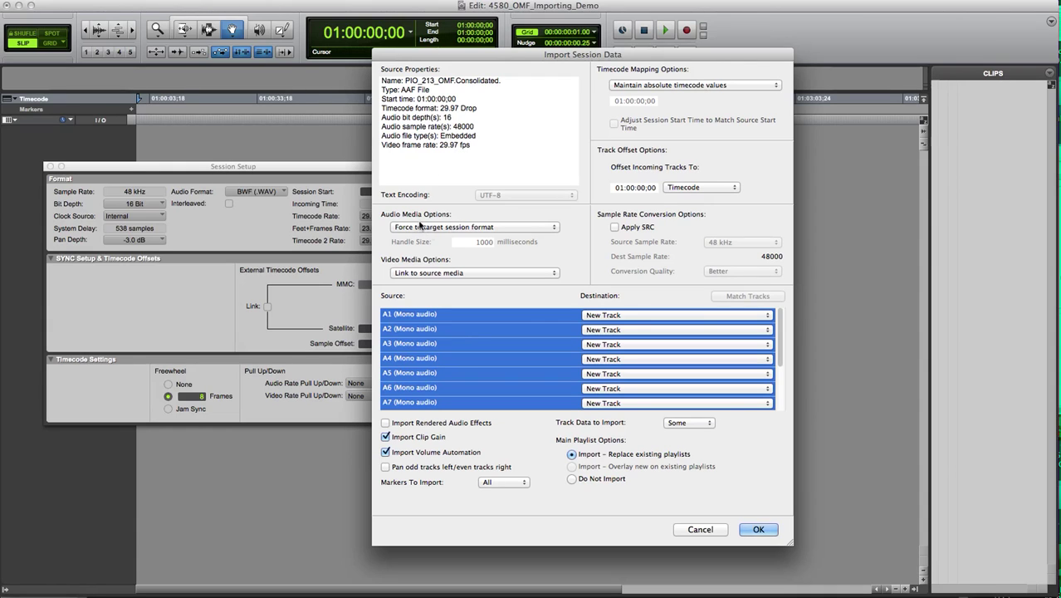
pyautogui.click(447, 229)
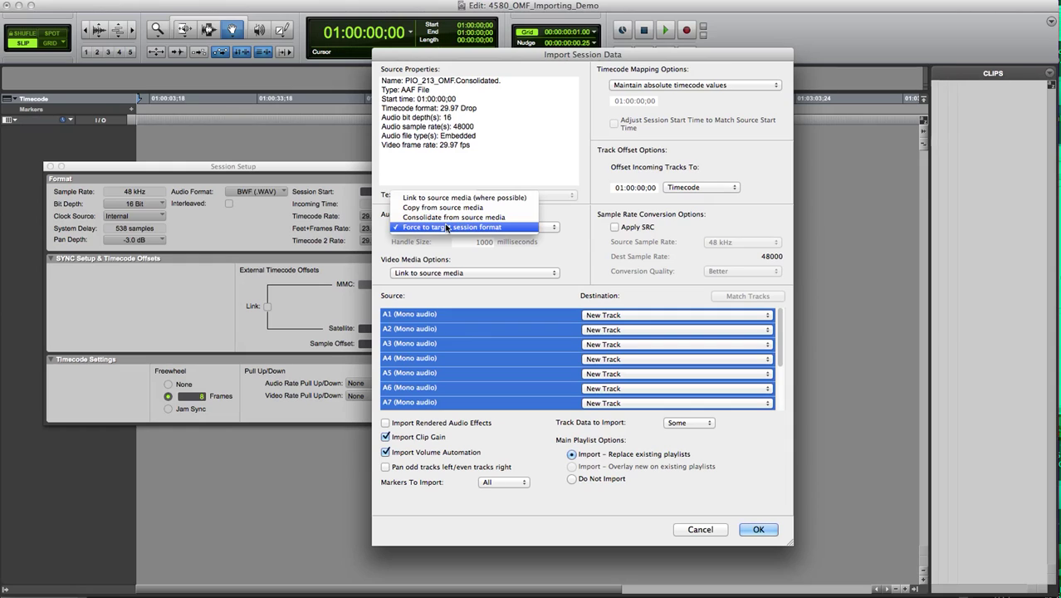
pyautogui.press('Escape')
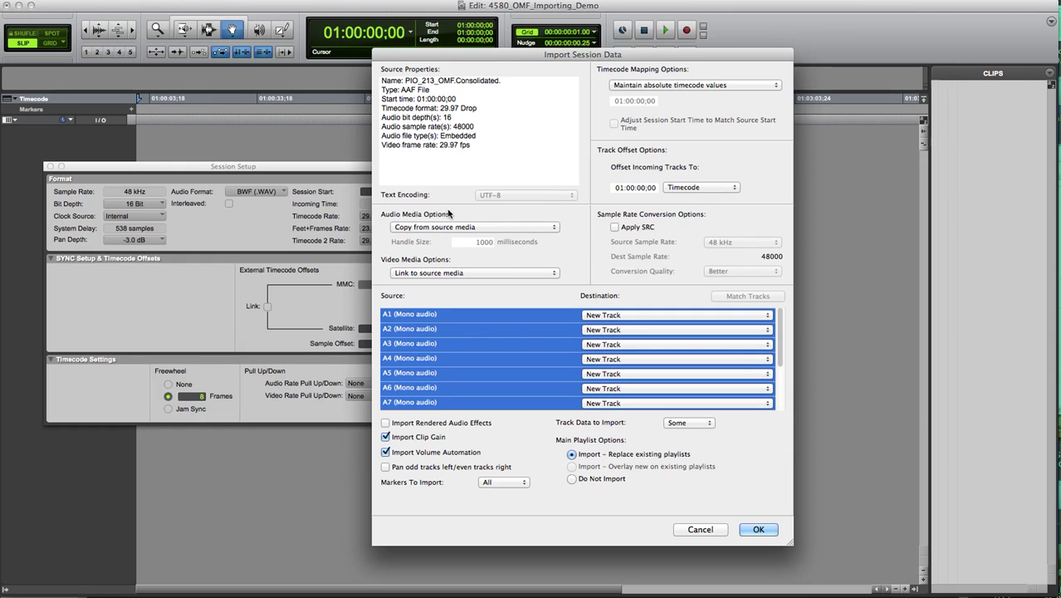
pyautogui.press('super+Tab')
pyautogui.press('super+Tab')
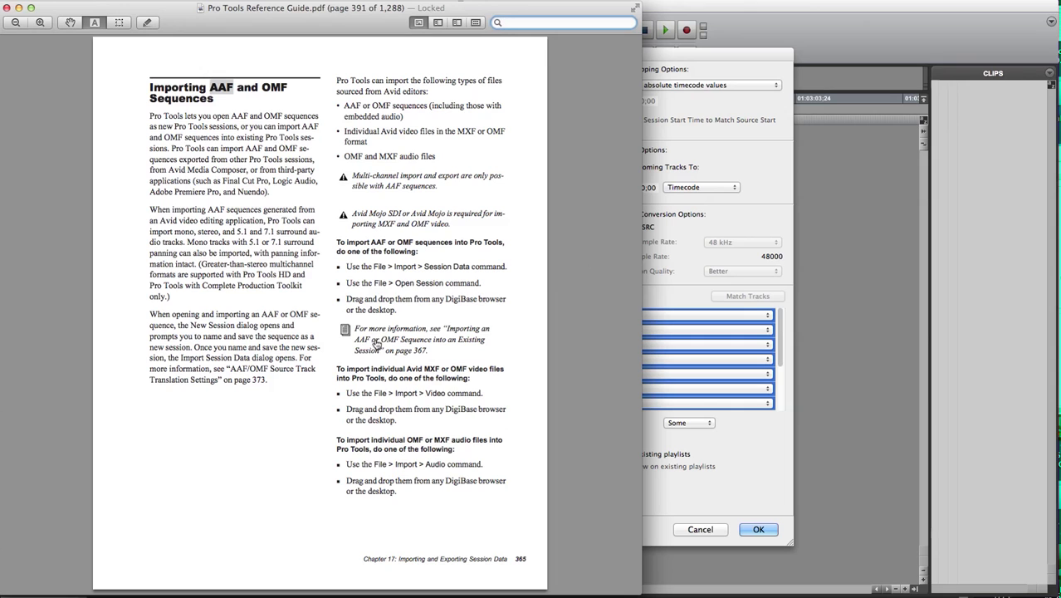
# - Return from the guide's AAF/OMF section to Pro Tools' Import Session Data dialog
pyautogui.press('super+Tab')
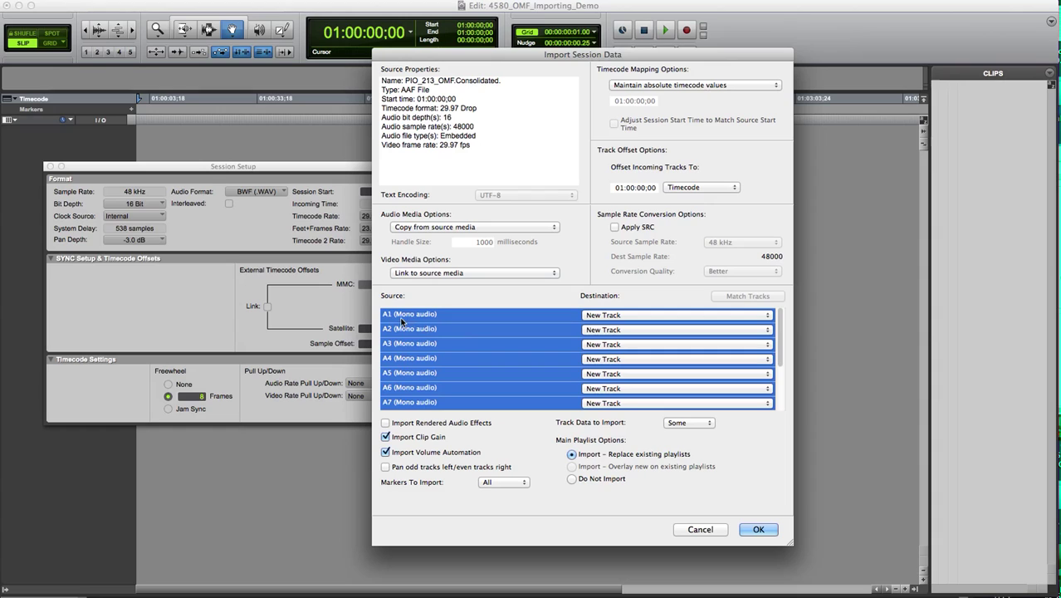
# - Switch A1's destination to (none) and back to New Track, and set Main Playlist to Do Not Import
pyautogui.moveTo(781, 355); pyautogui.dragTo(783, 399)
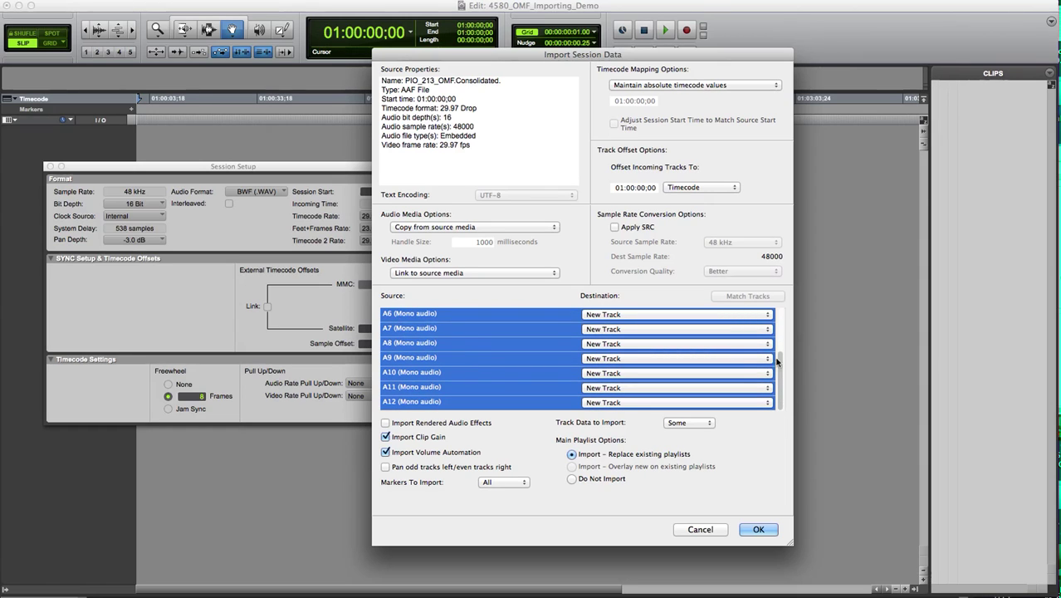
pyautogui.moveTo(777, 361); pyautogui.dragTo(774, 305)
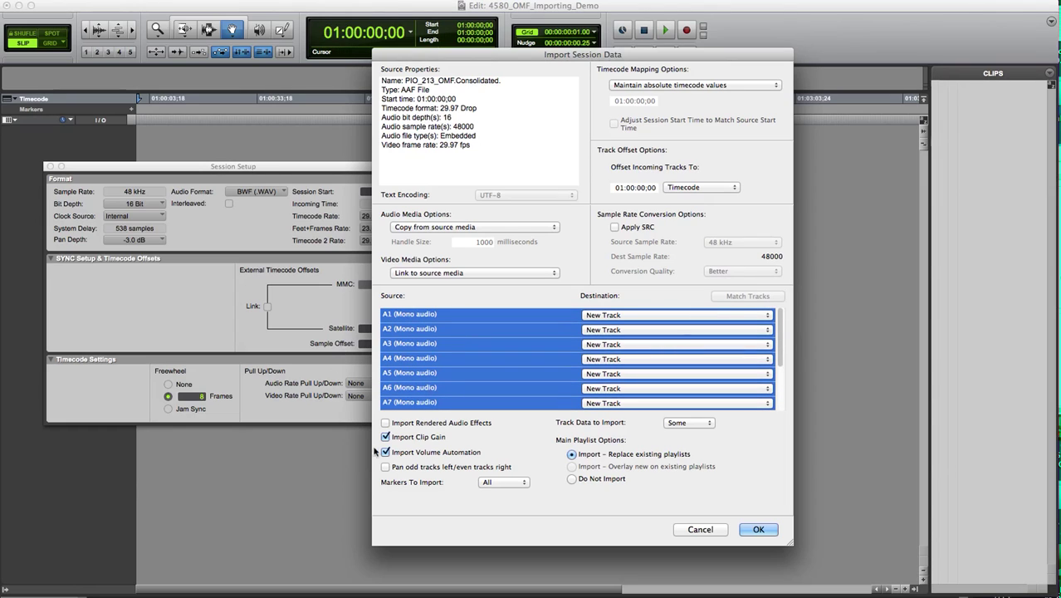
pyautogui.click(624, 317)
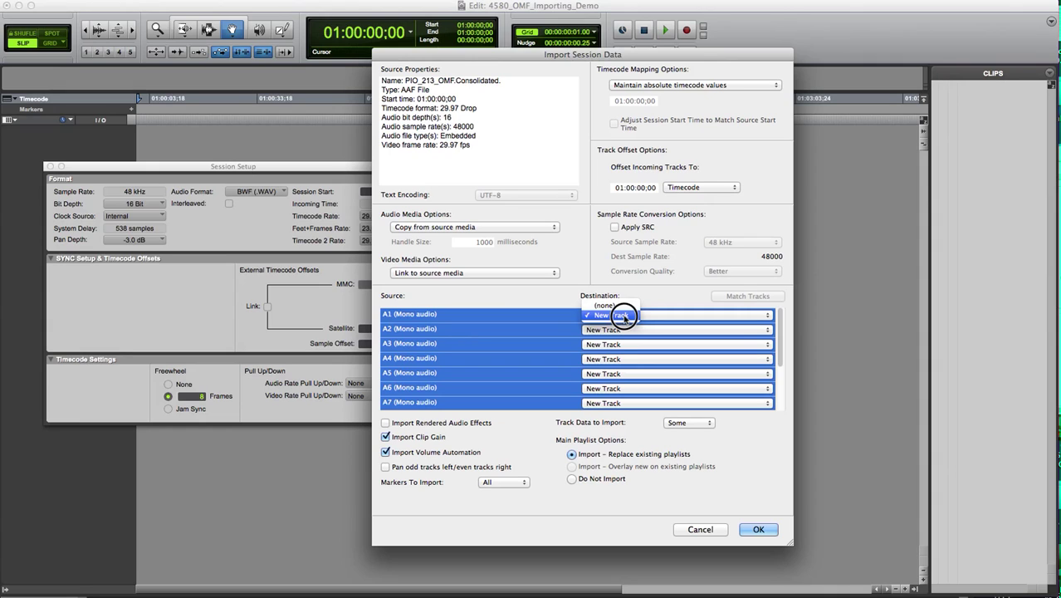
pyautogui.click(624, 317)
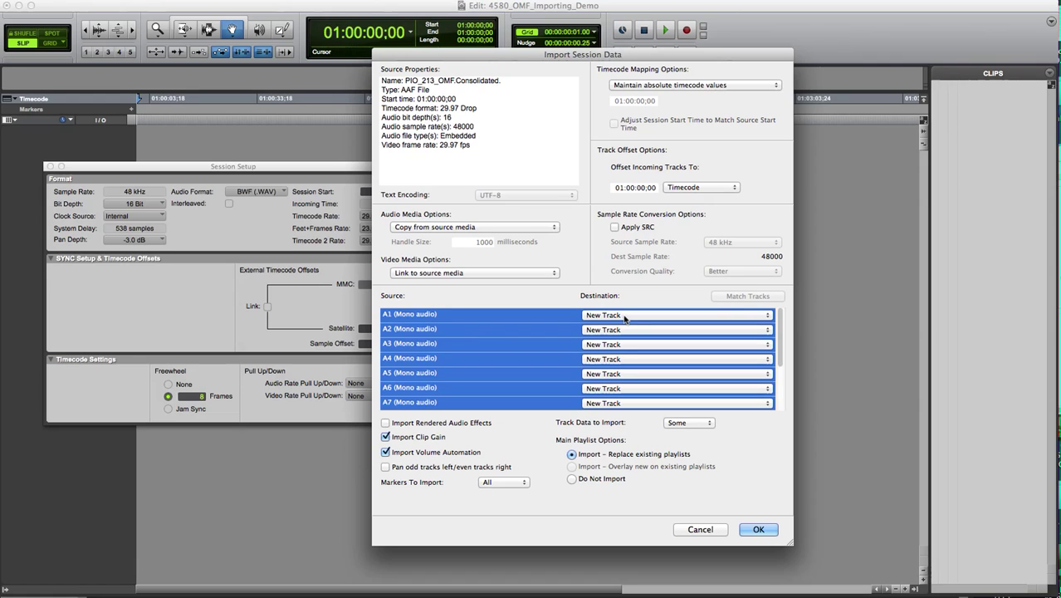
pyautogui.click(622, 315)
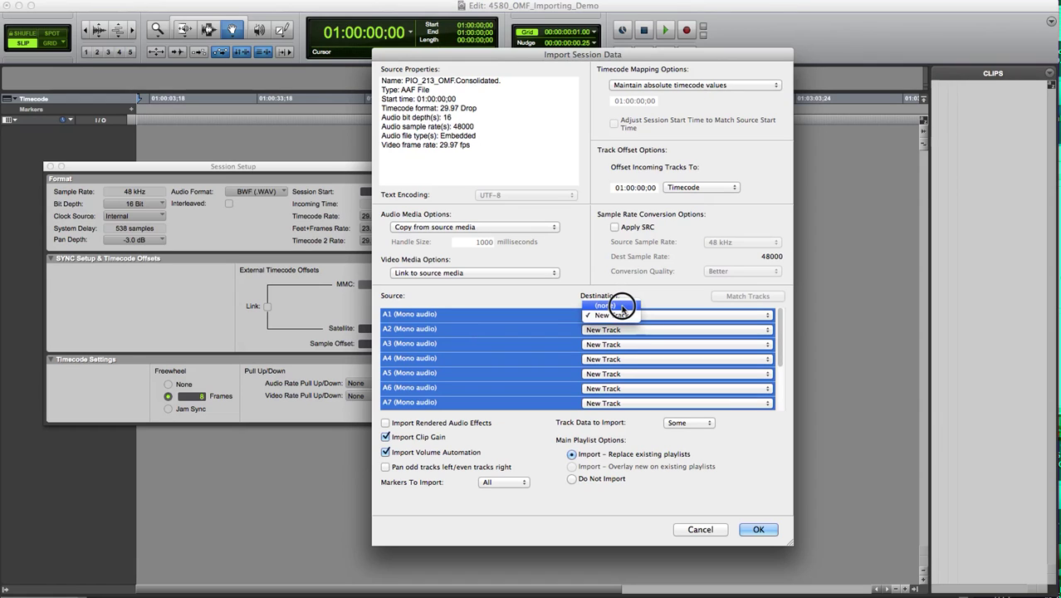
pyautogui.click(623, 306)
pyautogui.click(621, 315)
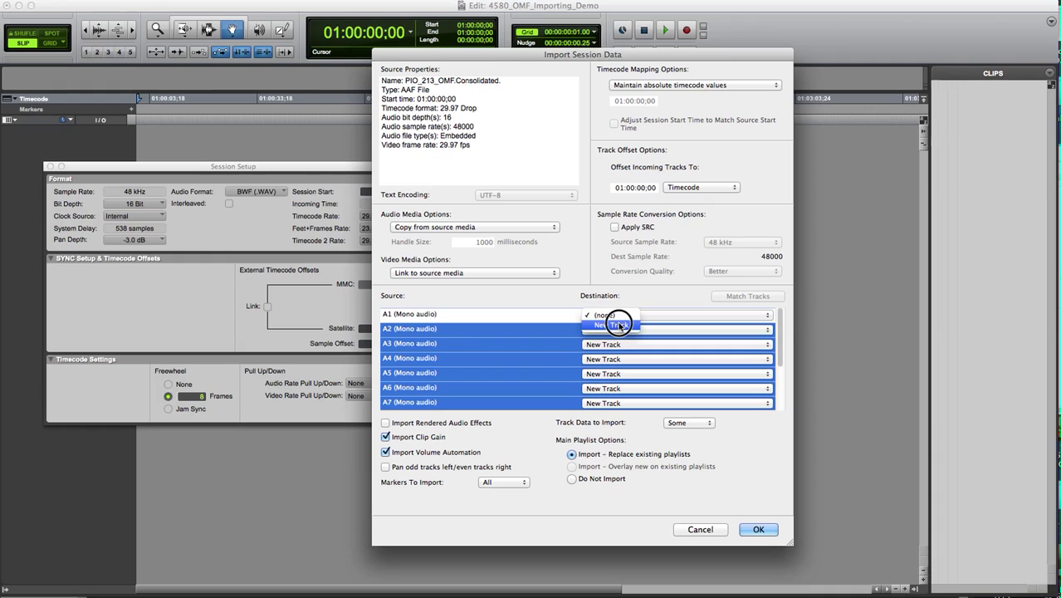
pyautogui.click(619, 326)
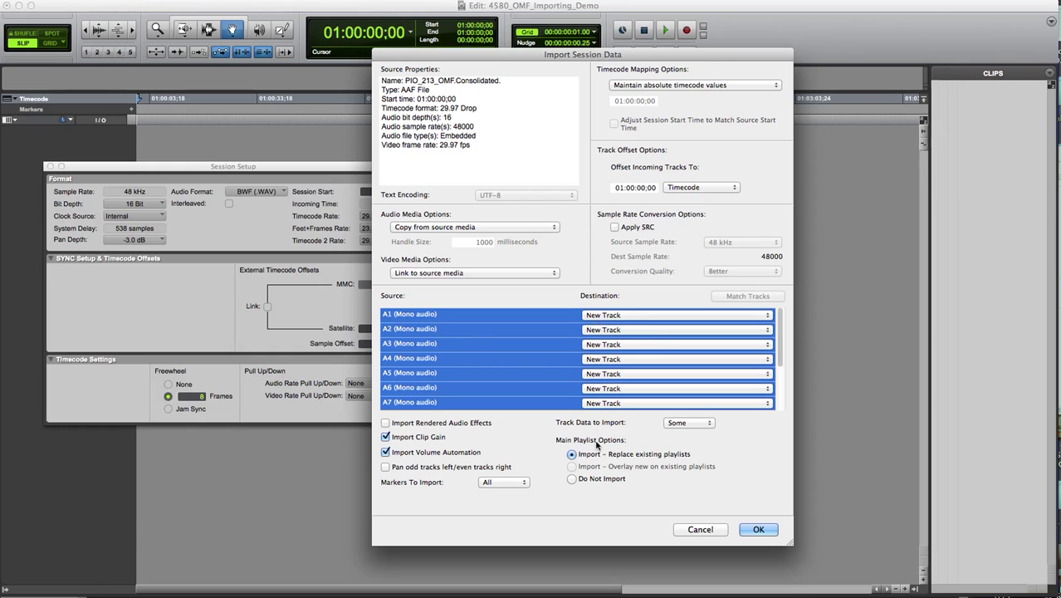
pyautogui.click(572, 479)
# - Set Main Playlist Options to Import – Replace existing playlists
pyautogui.click(572, 454)
pyautogui.click(488, 484)
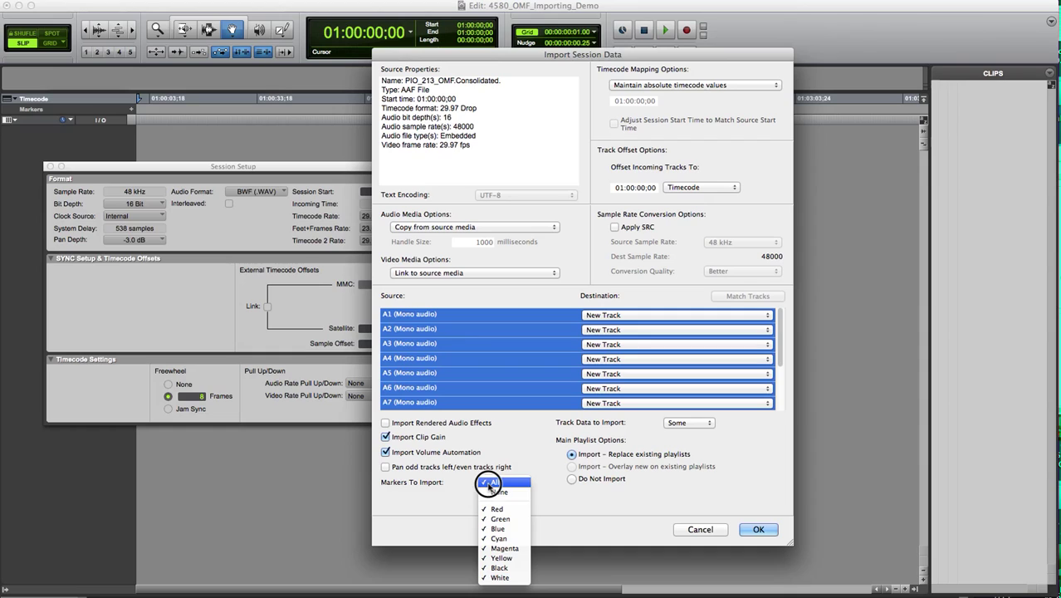
pyautogui.click(459, 486)
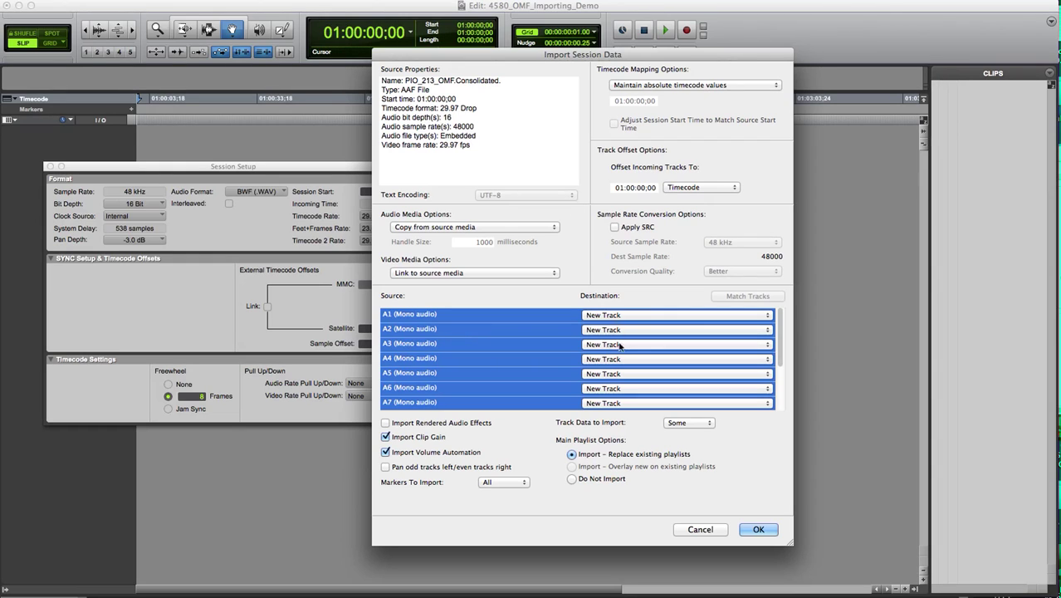
# - Review the Track Data to Import list and leave it set to Some
pyautogui.click(696, 426)
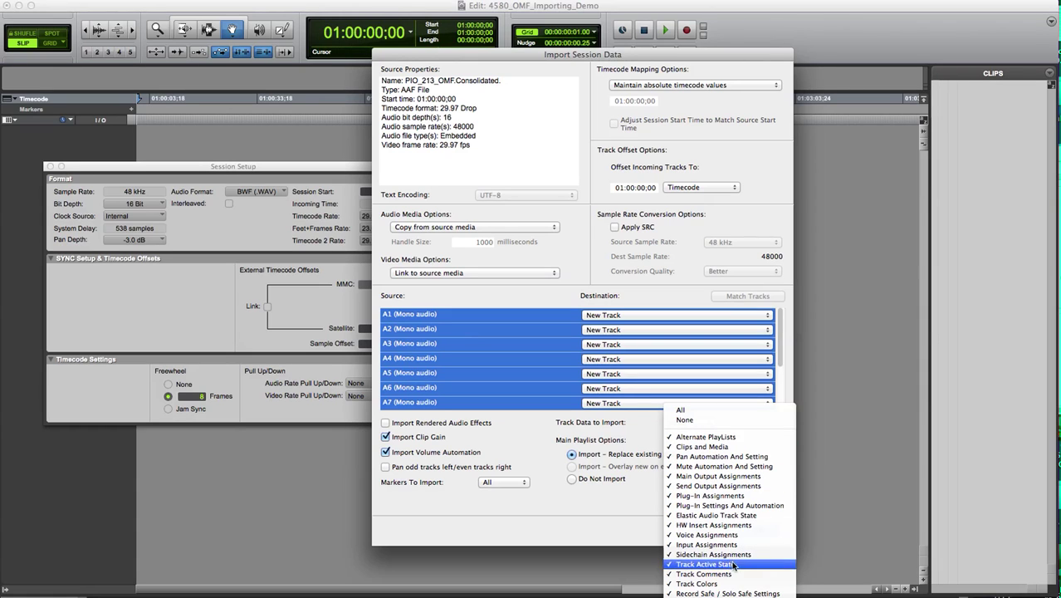
pyautogui.click(641, 440)
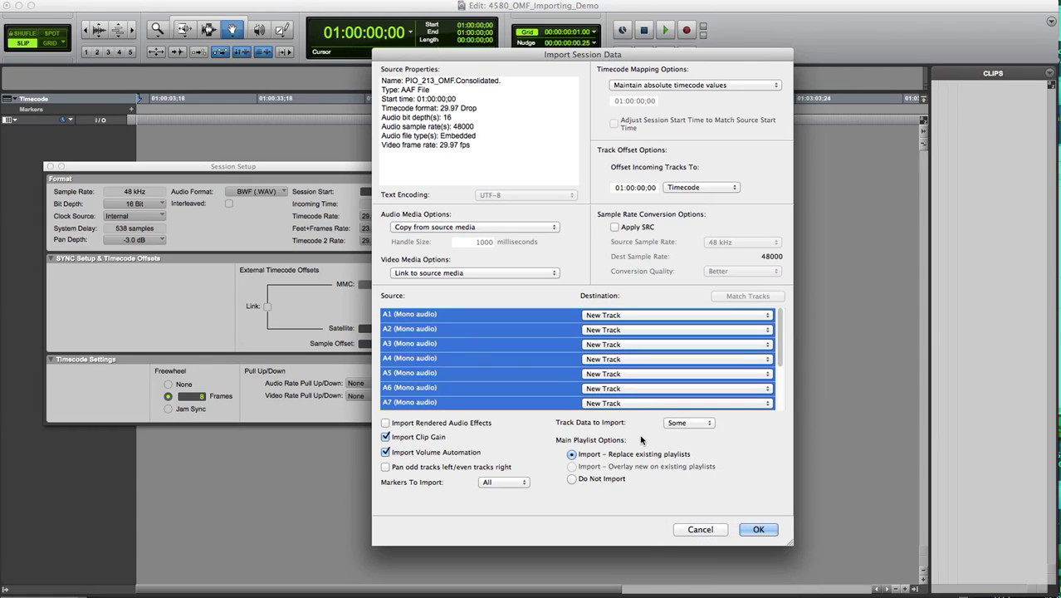
pyautogui.click(687, 424)
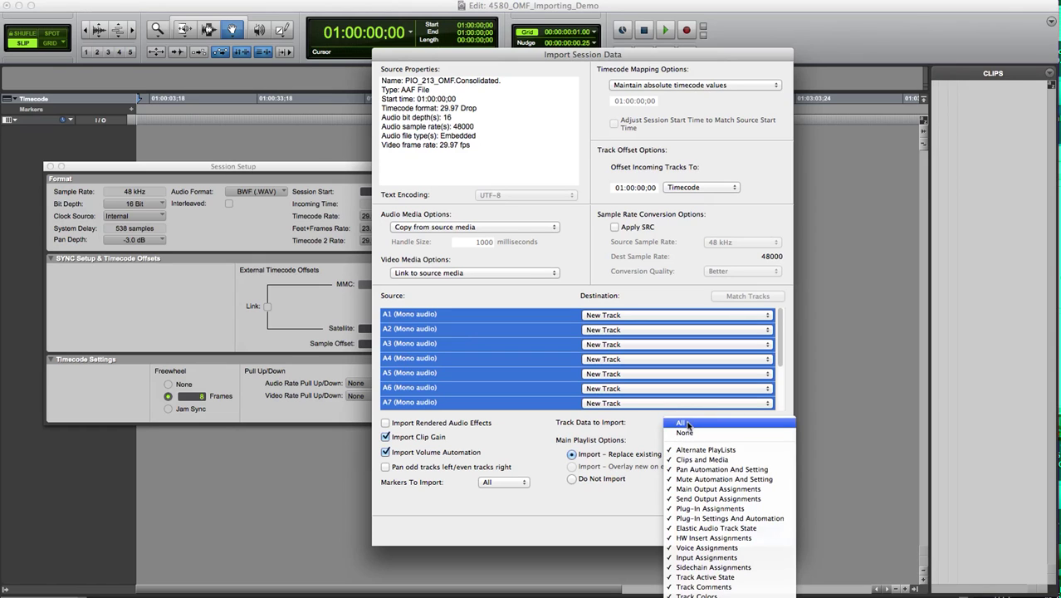
pyautogui.scroll(-1, 687, 540)
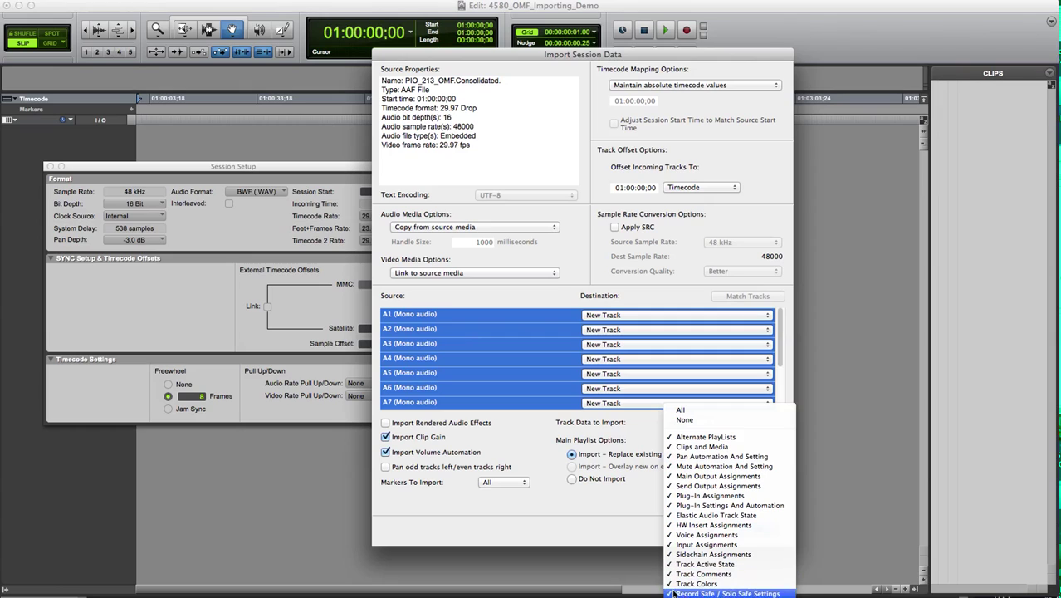
pyautogui.click(652, 424)
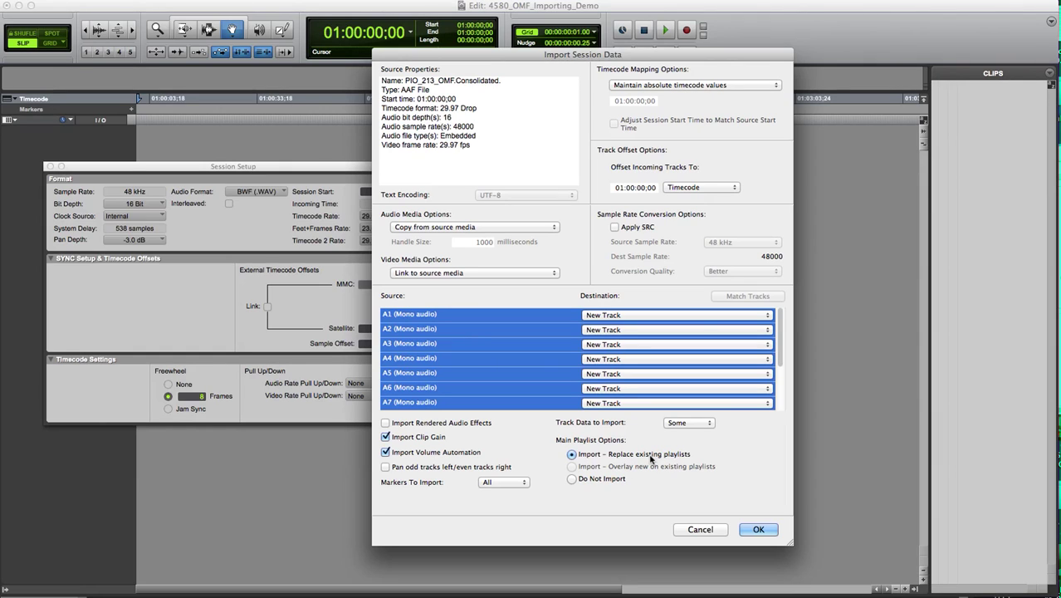
# - Run the AAF import, decline the Session Notes report, close Session Setup and zoom out
pyautogui.click(759, 528)
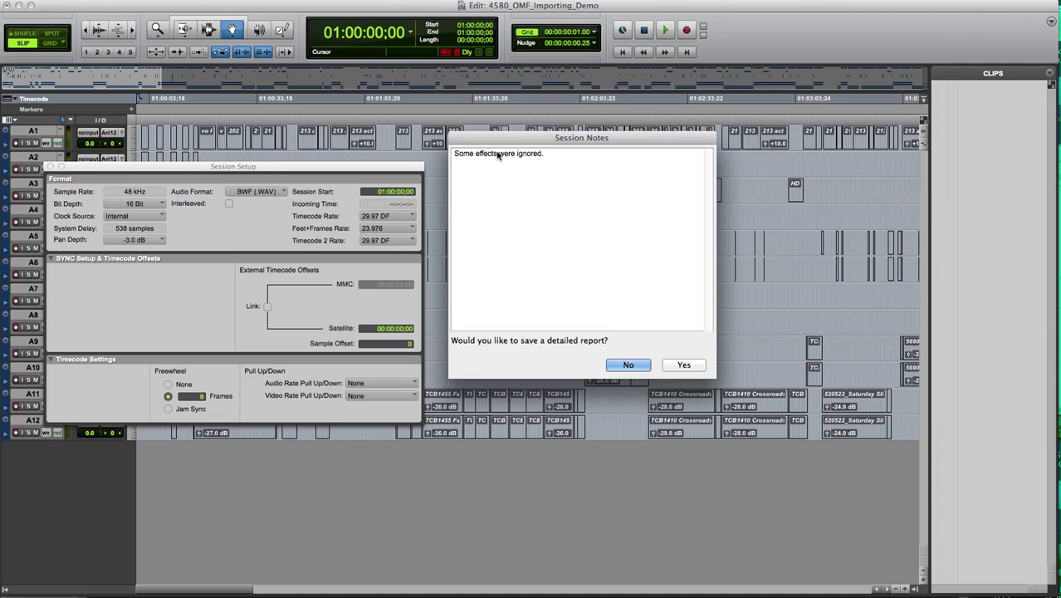
pyautogui.click(628, 366)
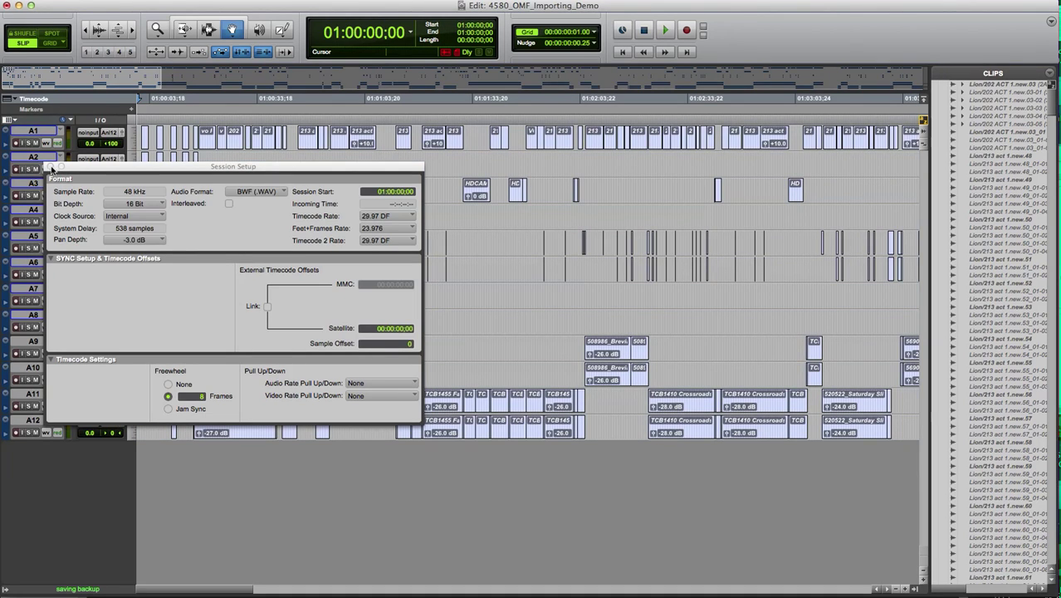
pyautogui.click(51, 167)
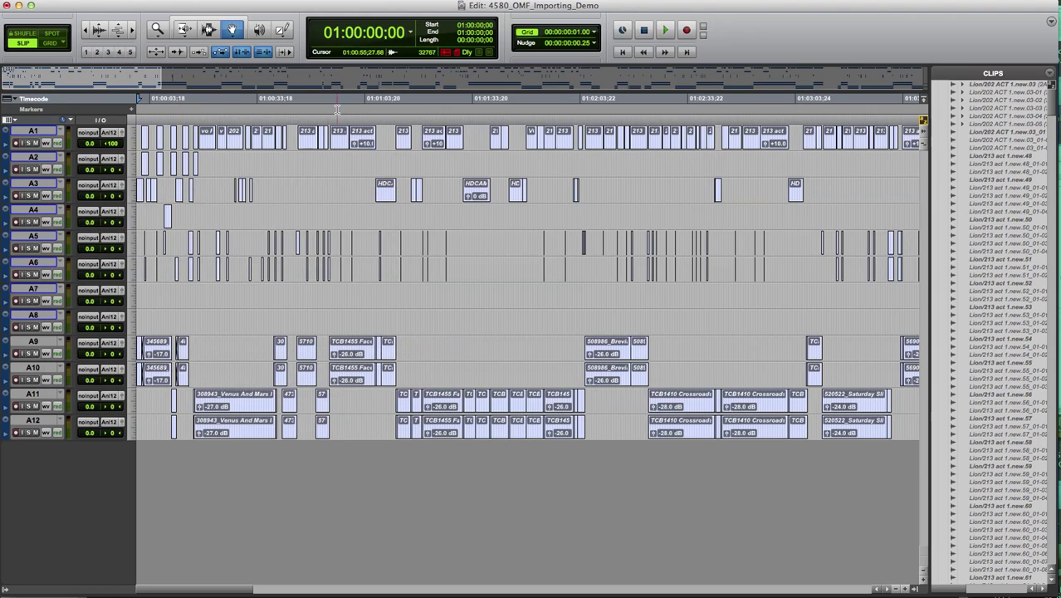
pyautogui.press('super+bracketleft')
pyautogui.press('super+bracketleft')
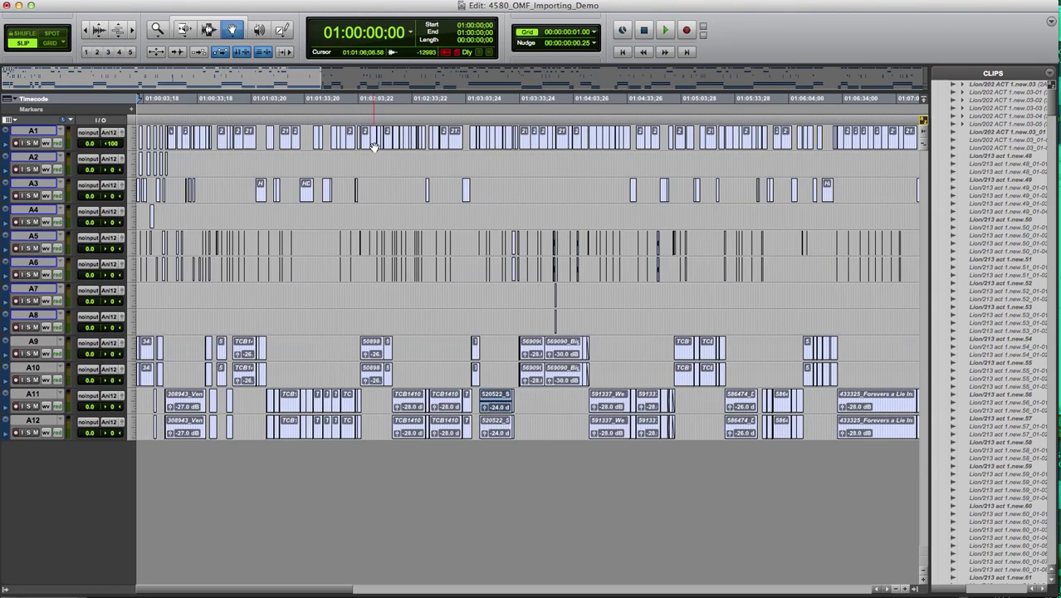
# - Zoom out to view the entire imported session, then zoom back in
pyautogui.press('super+bracketleft')
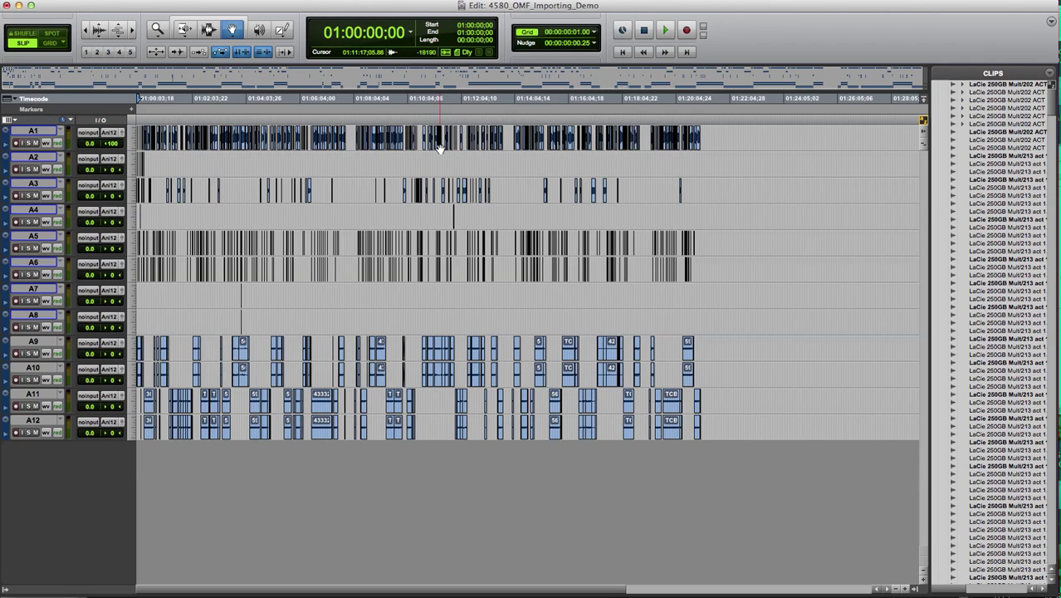
pyautogui.press('super+bracketright')
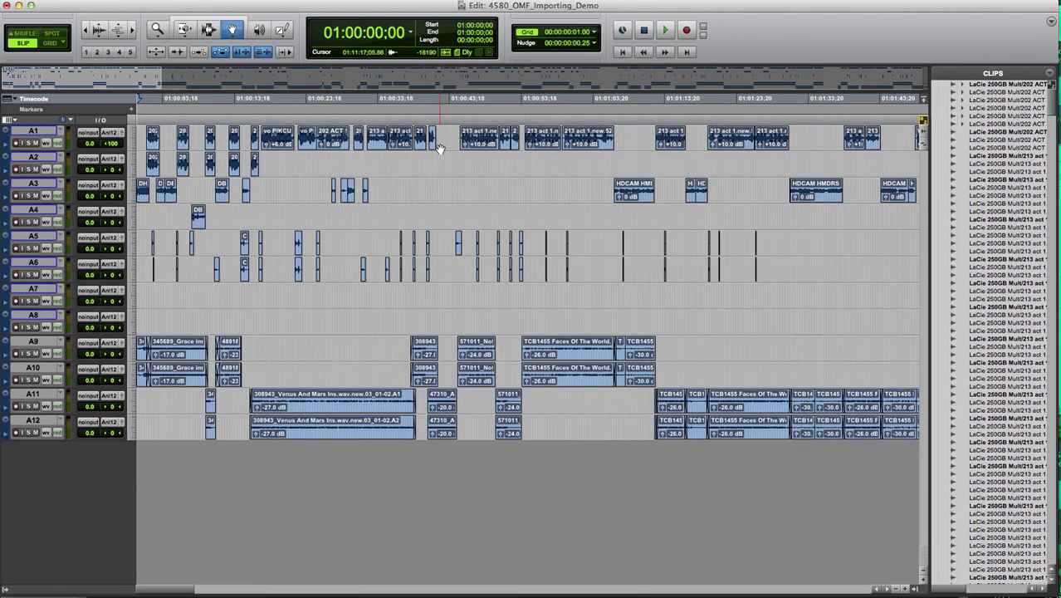
# - Zoom in on the session start and set track A9 to medium height to reveal its waveform
pyautogui.press('super+bracketright')
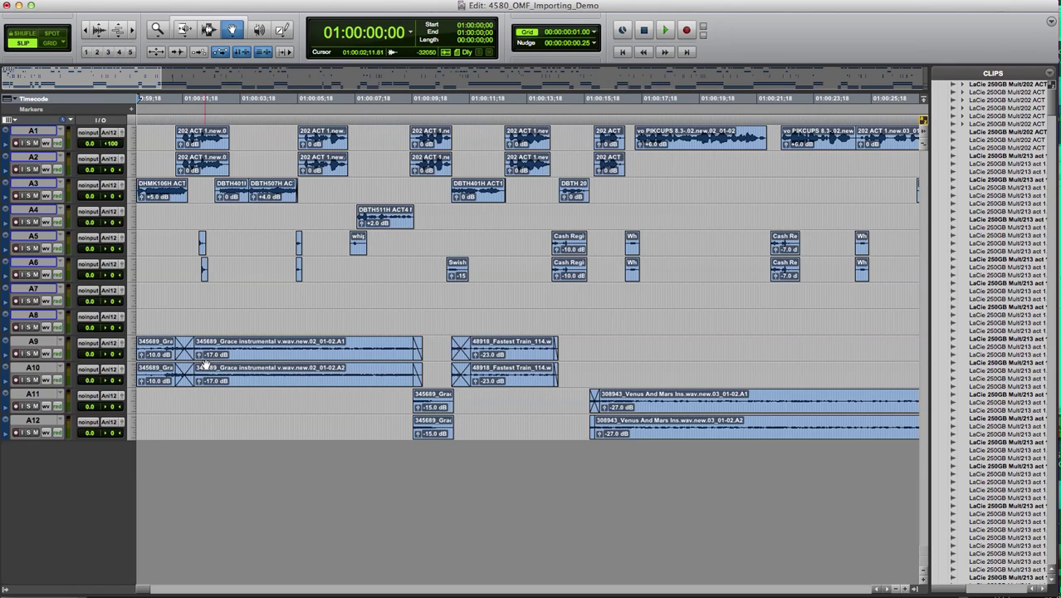
pyautogui.click(141, 358)
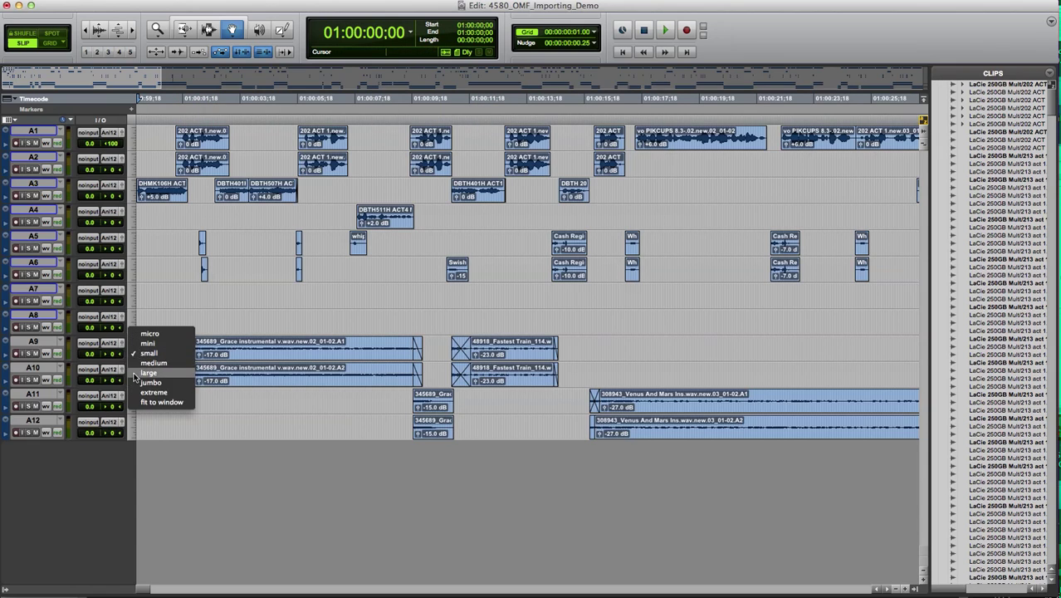
pyautogui.click(148, 374)
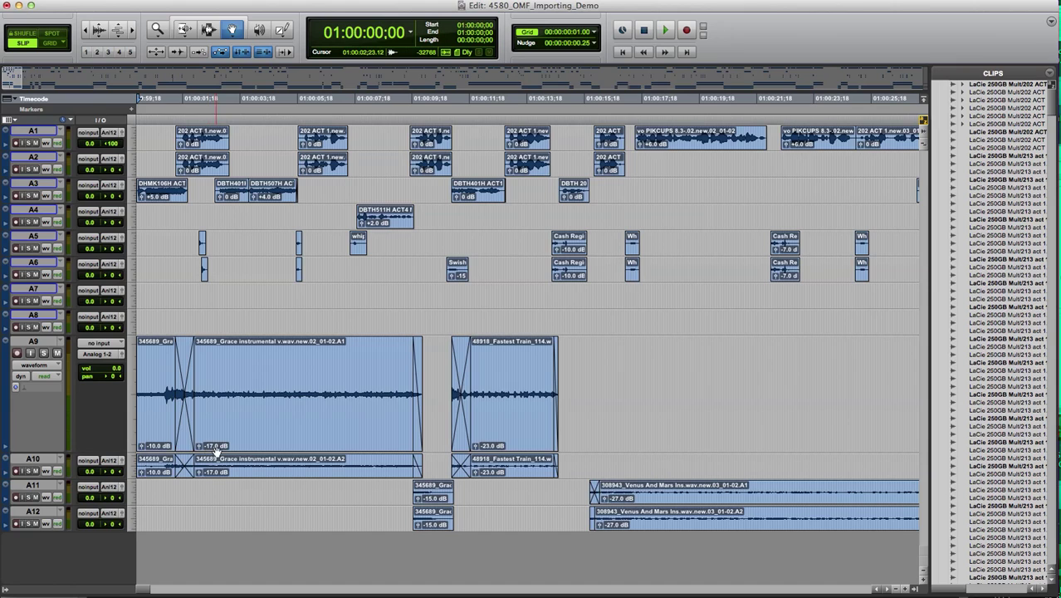
pyautogui.click(130, 367)
pyautogui.click(130, 367)
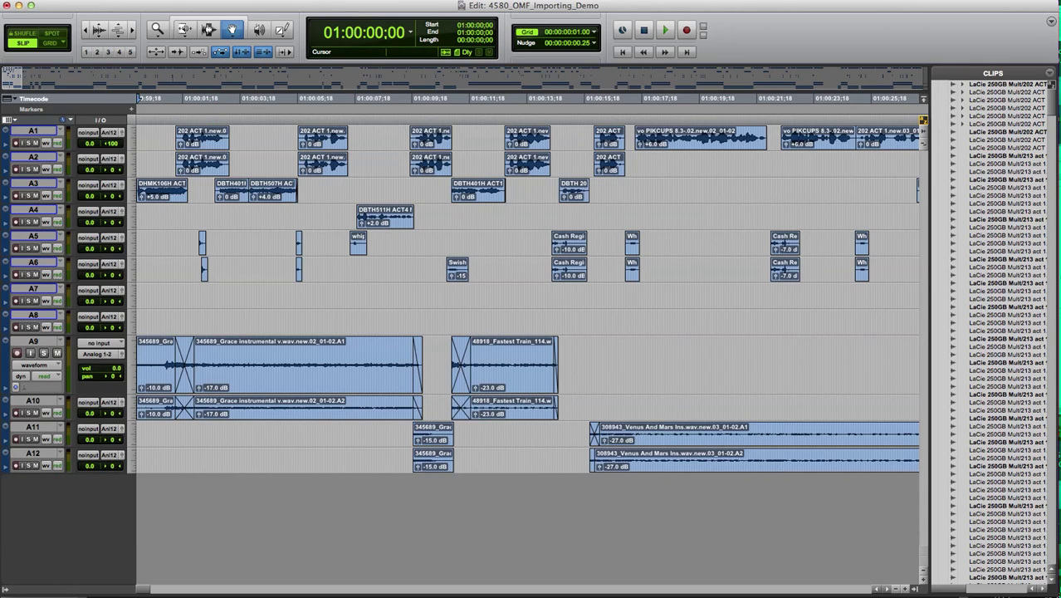
pyautogui.click(141, 0)
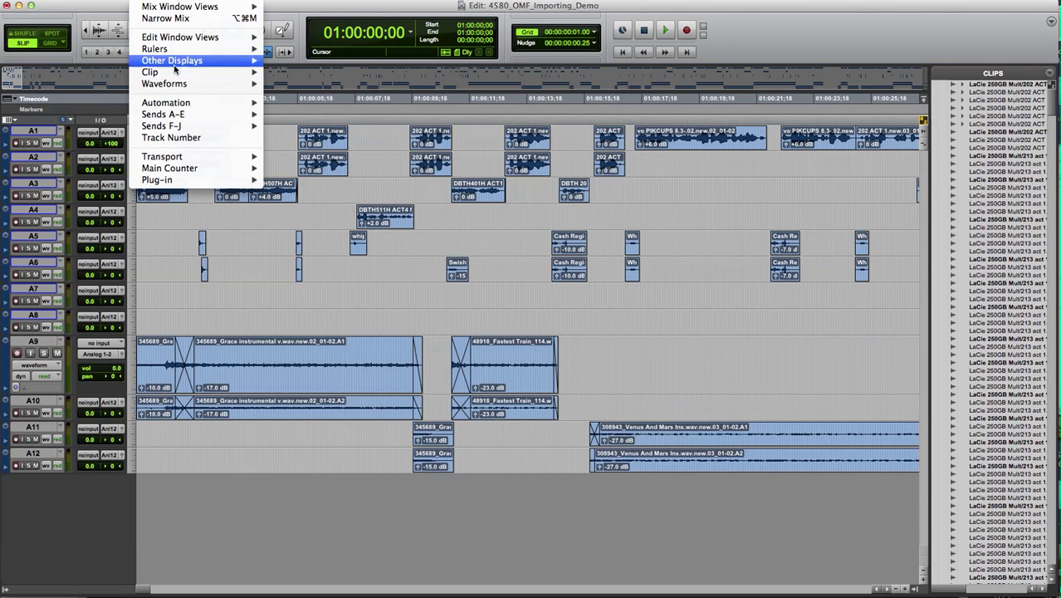
# - Hide the clip gain info labels on clips via View > Clip
pyautogui.moveTo(179, 0)
pyautogui.press('Escape')
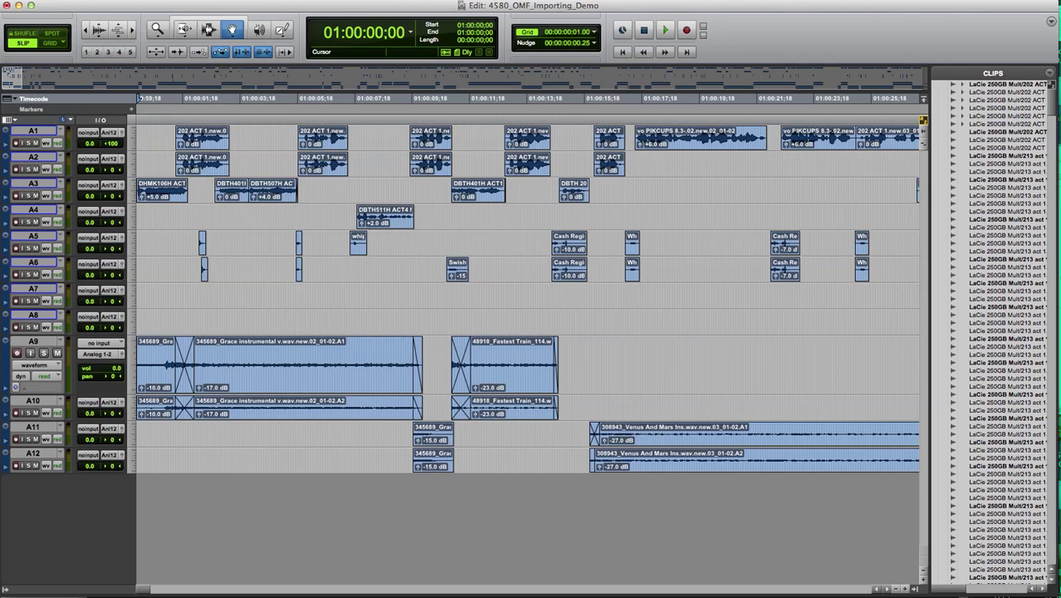
pyautogui.click(140, 4)
pyautogui.moveTo(199, 72)
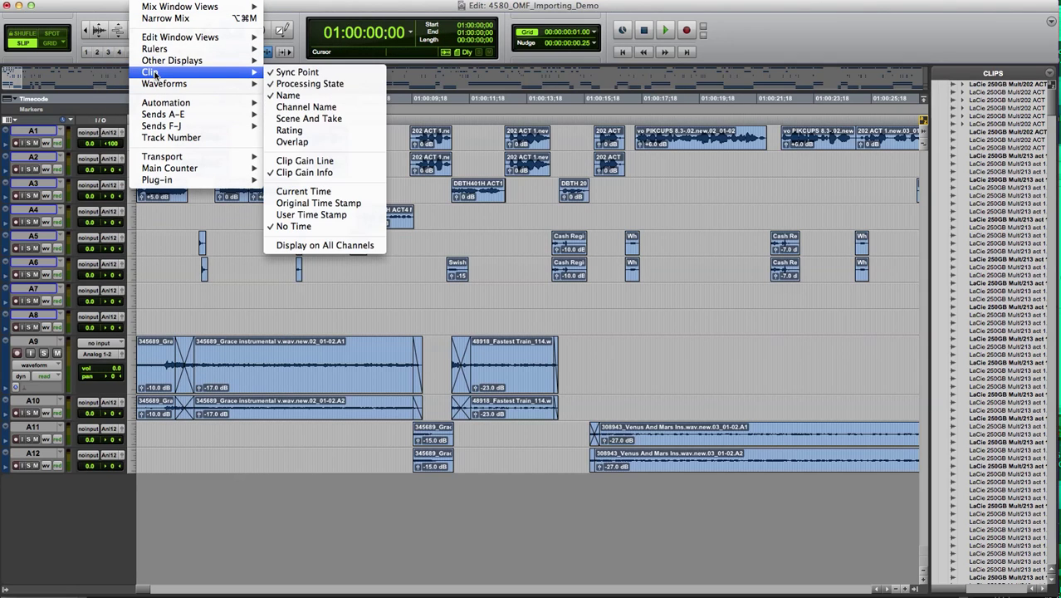
pyautogui.click(305, 172)
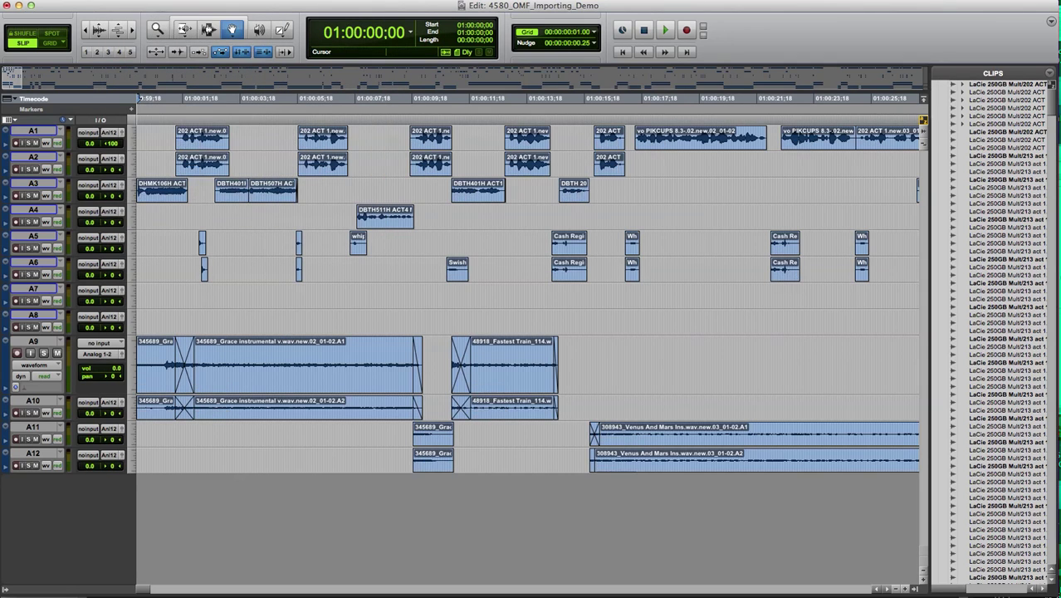
# - Enable View > Clip > Original Time Stamp so clips show times like 19:18:50:15
pyautogui.click(140, 4)
pyautogui.moveTo(157, 49)
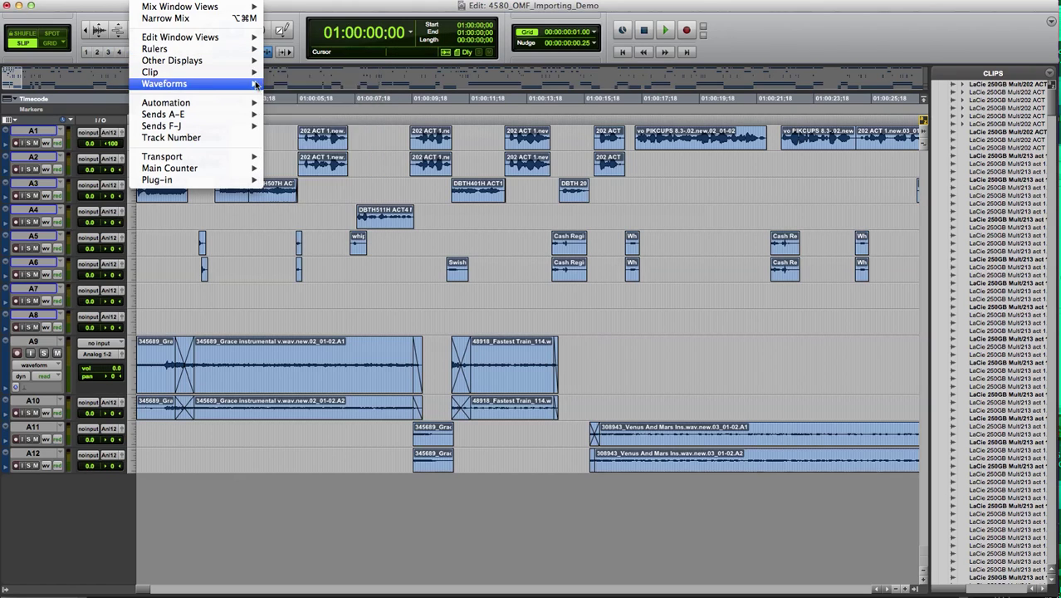
pyautogui.moveTo(252, 75)
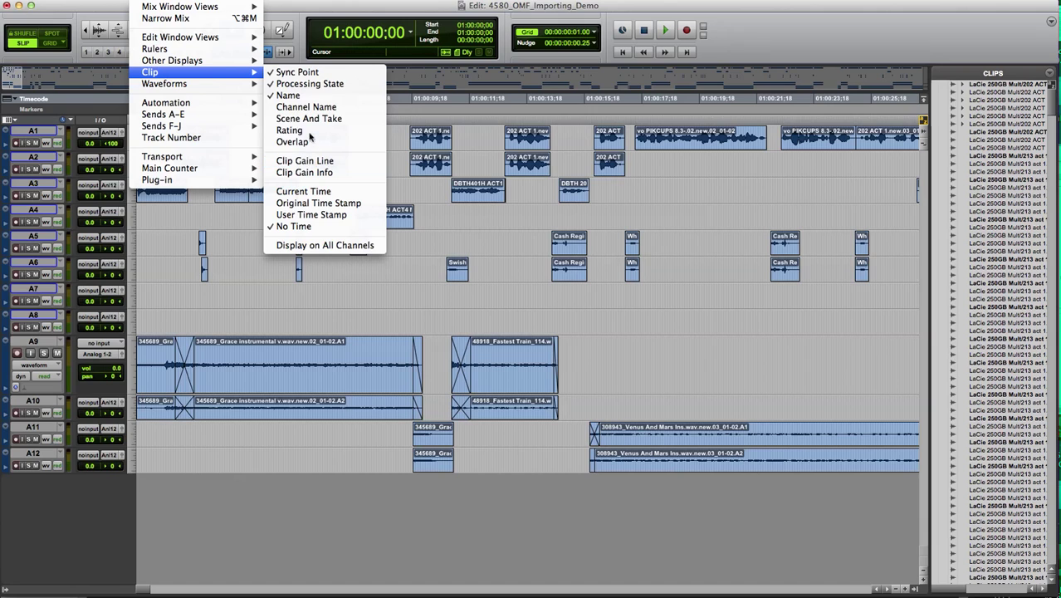
pyautogui.click(314, 206)
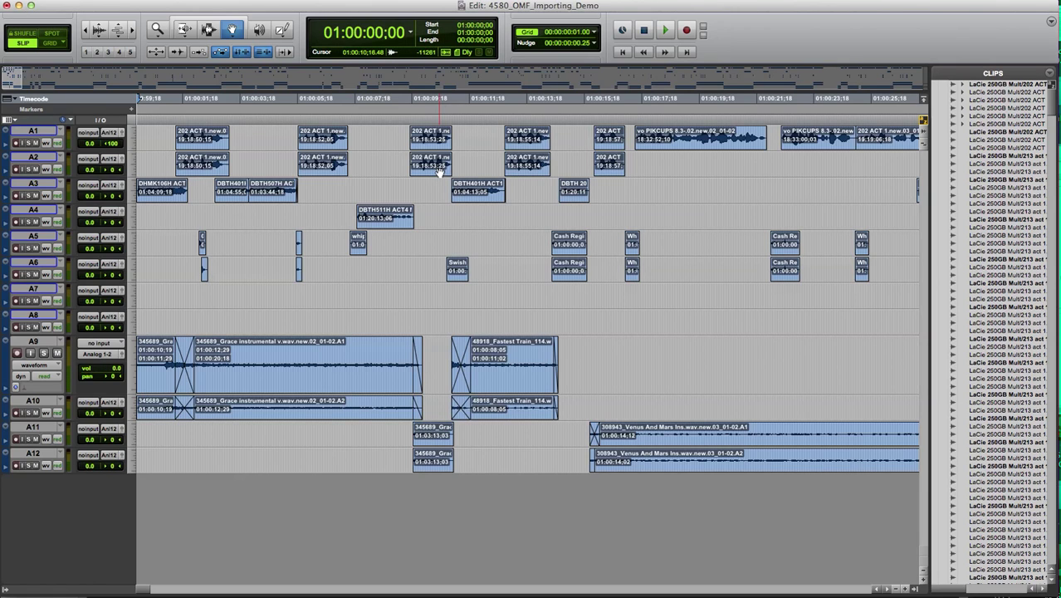
# - Zoom in on the 202 ACT 1 clip on track A2 and make A2 jumbo height
pyautogui.click(438, 170)
pyautogui.press('super+bracketright')
pyautogui.press('super+bracketright')
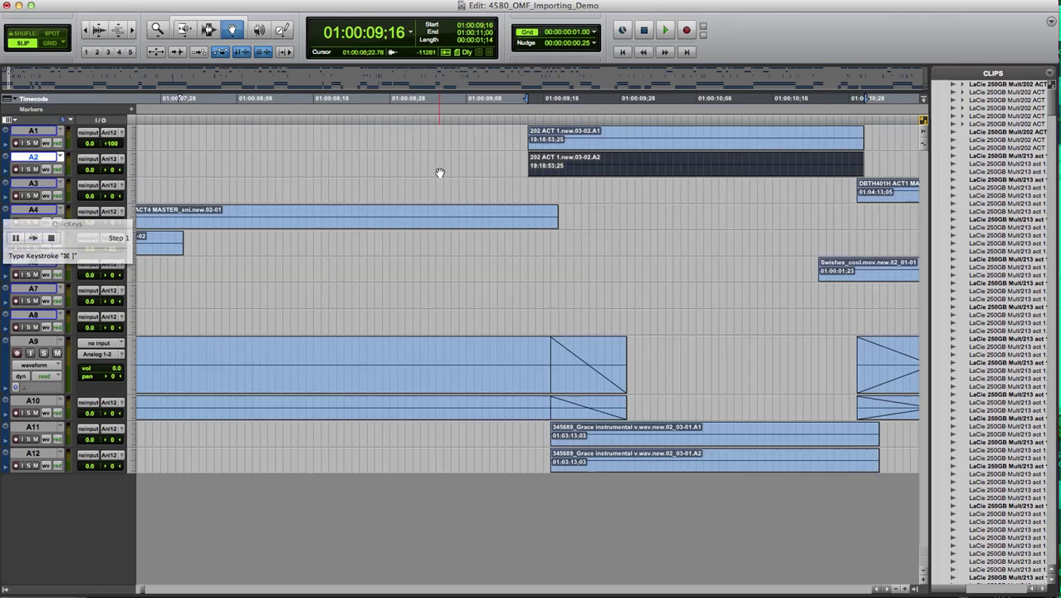
pyautogui.press('super+bracketright')
pyautogui.press('super+bracketright')
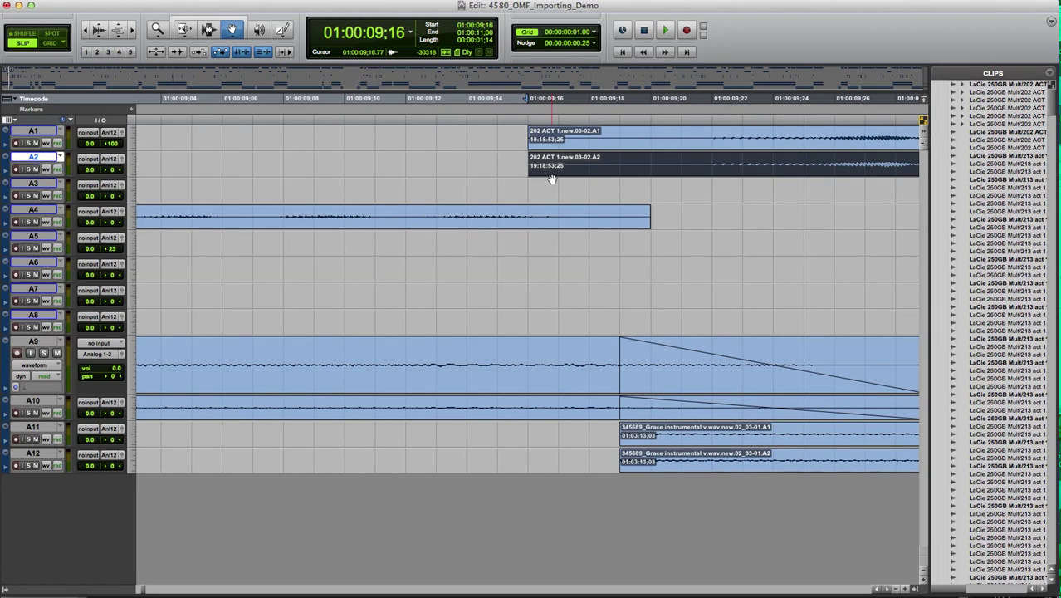
pyautogui.click(133, 166)
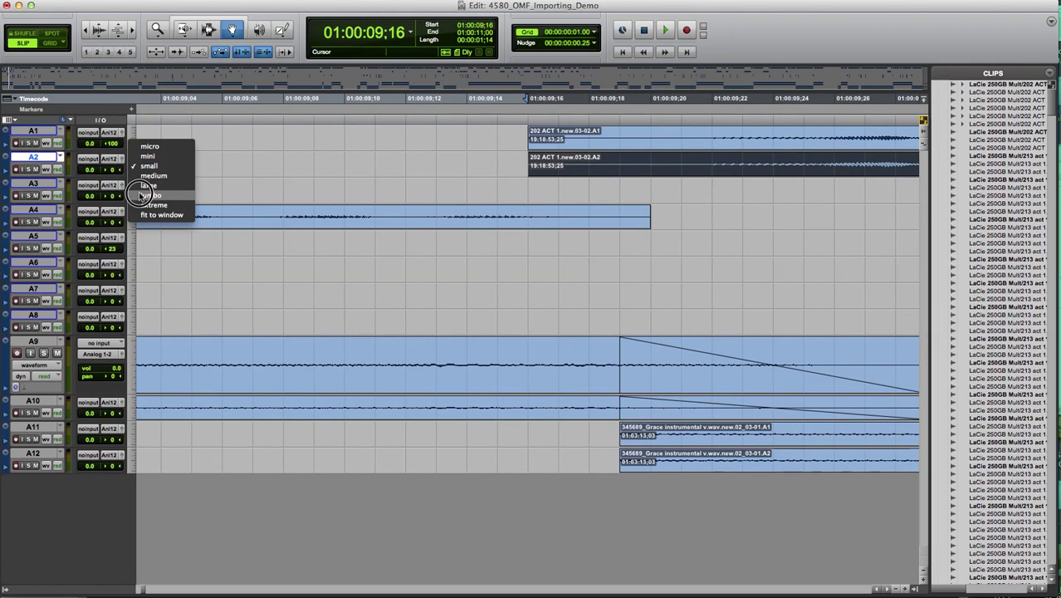
pyautogui.click(139, 196)
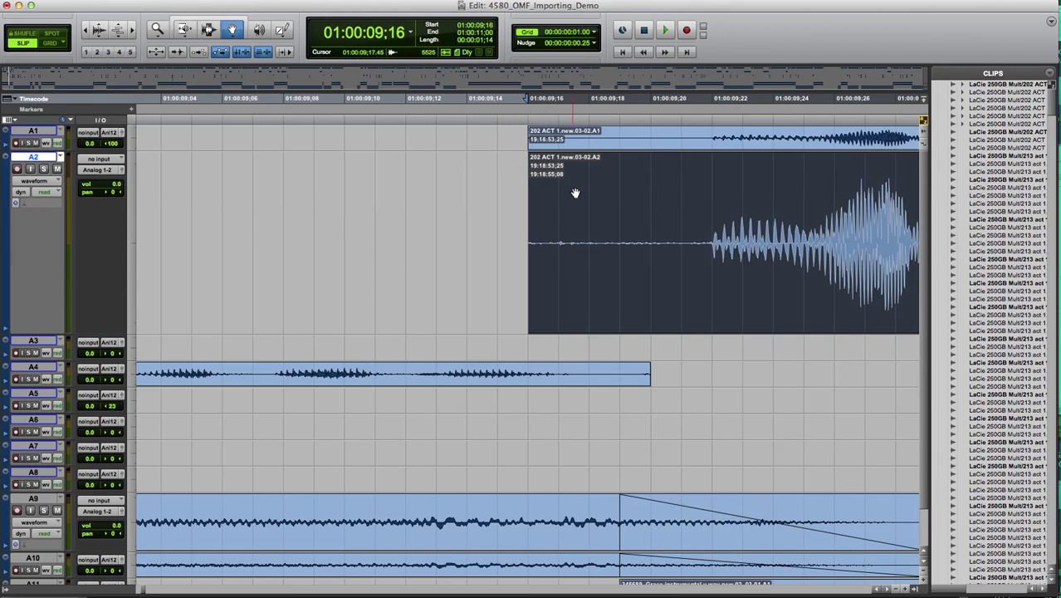
# - Zoom back out, select the DBTH401H clip on A3, and set A2 to medium height
pyautogui.press('super+bracketleft')
pyautogui.press('super+bracketleft')
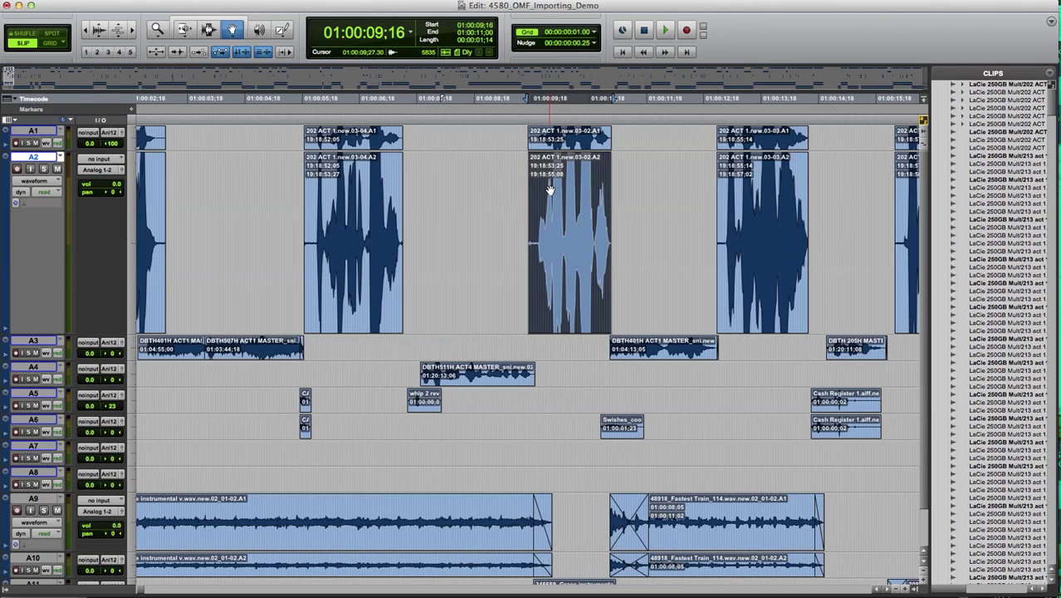
pyautogui.click(645, 343)
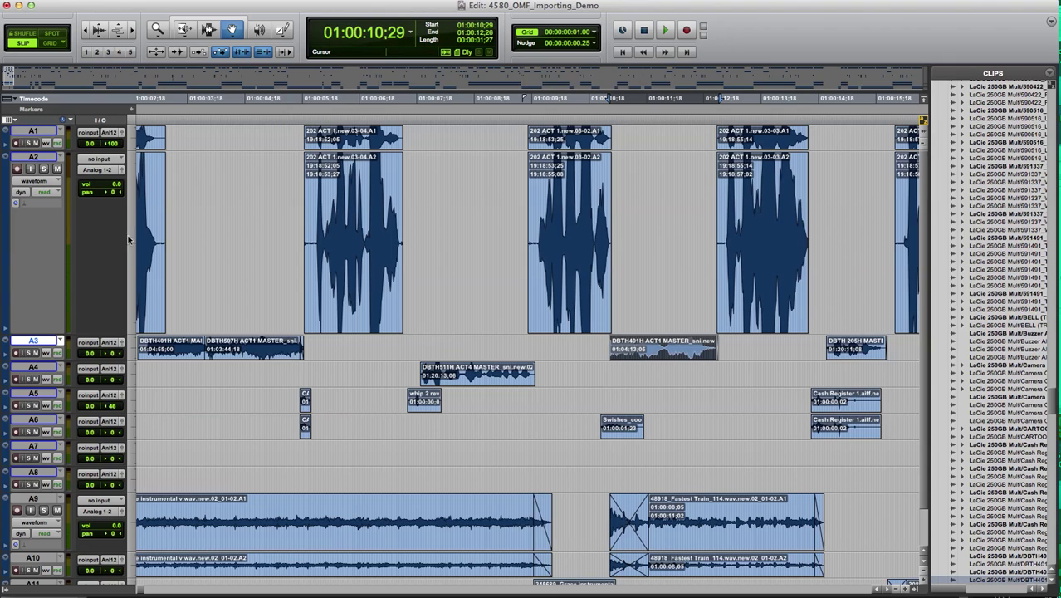
pyautogui.click(120, 239)
pyautogui.click(137, 221)
pyautogui.press('super+bracketleft')
pyautogui.press('super+bracketleft')
pyautogui.press('super+bracketleft')
pyautogui.press('super+bracketleft')
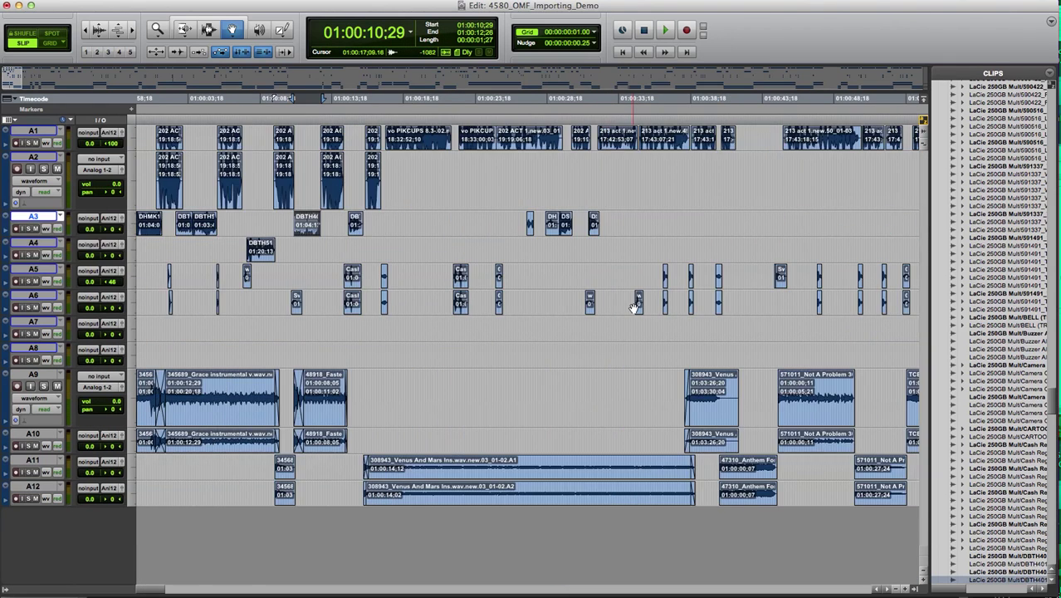